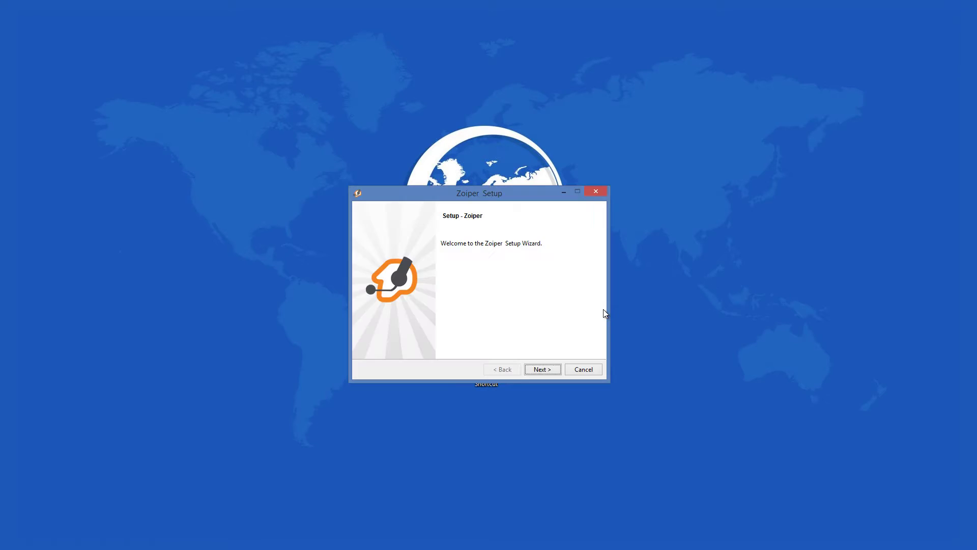
Step: Accept the license agreement in the Zoiper setup wizard and continue the installation
left_click(540, 372)
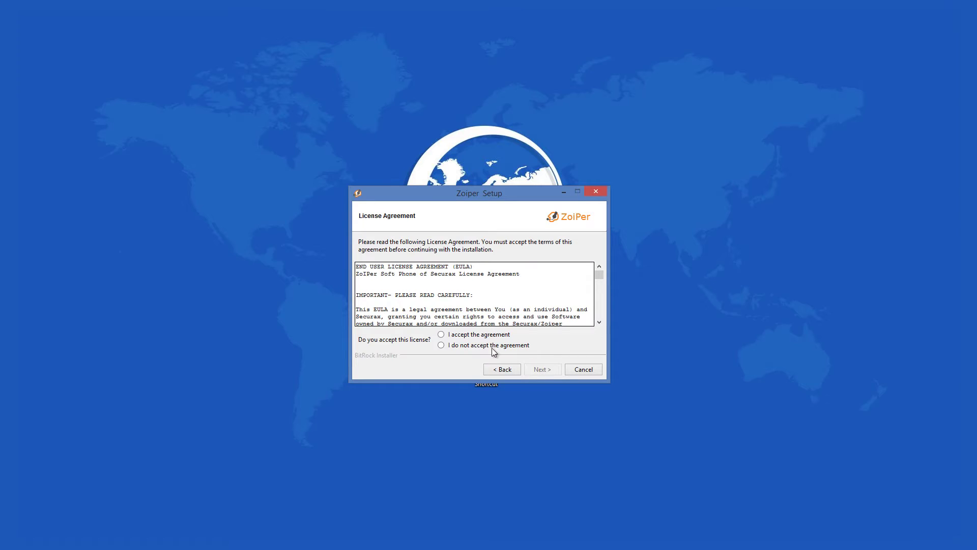
left_click(485, 336)
left_click(541, 372)
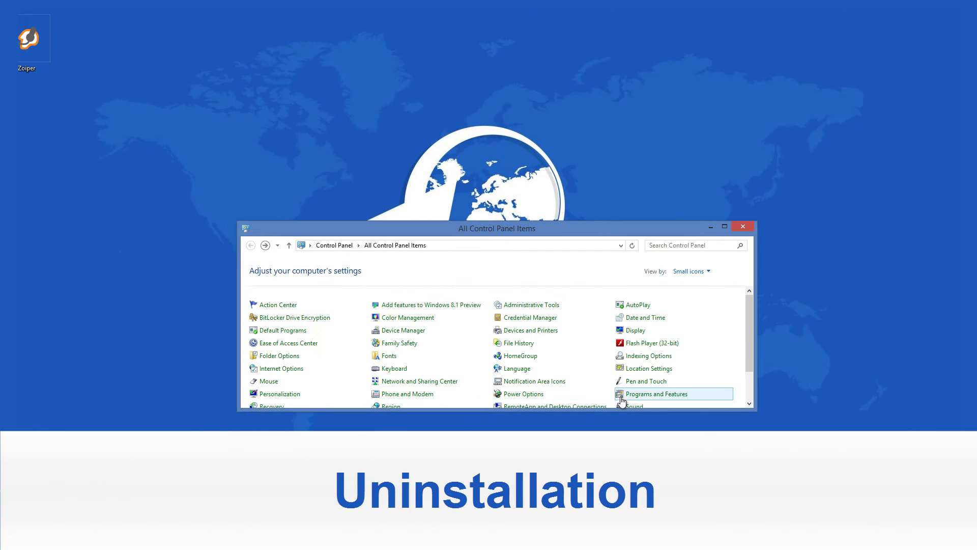
Step: Open Programs and Features and look through the end of the installed programs list for Zoiper
left_click(622, 397)
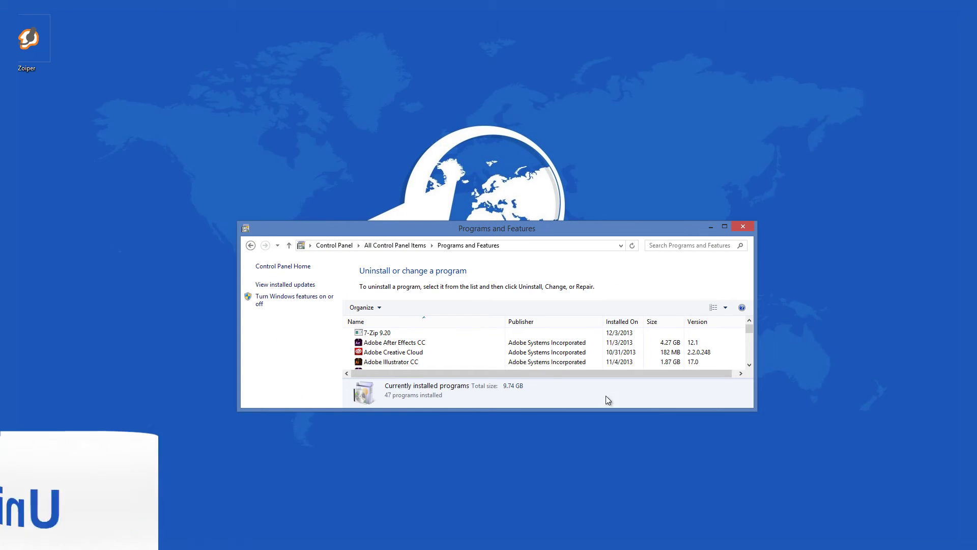
left_click(383, 355)
scroll(384, 359, "down", 15)
left_click(385, 362)
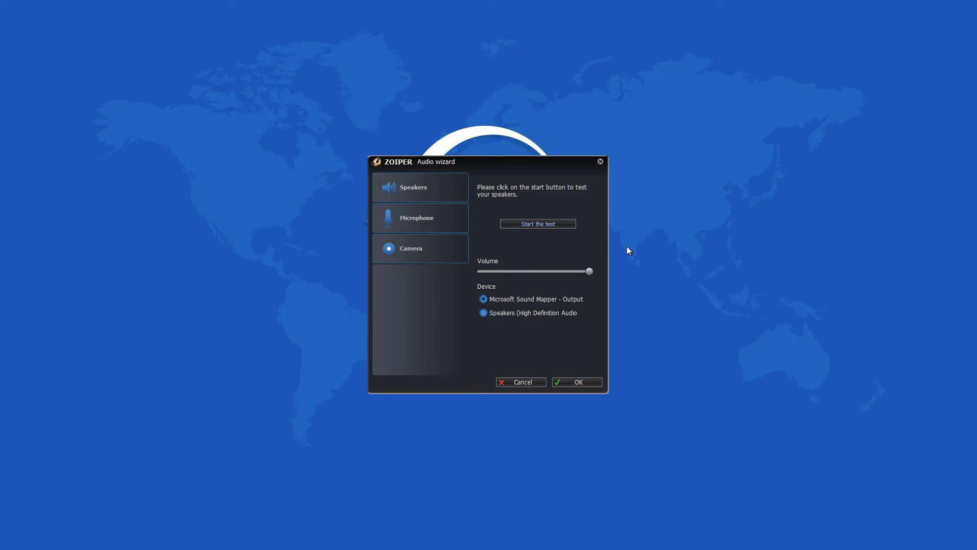
Step: Accept the audio wizard's settings and move the account wizard below the main Zoiper window
left_click(590, 383)
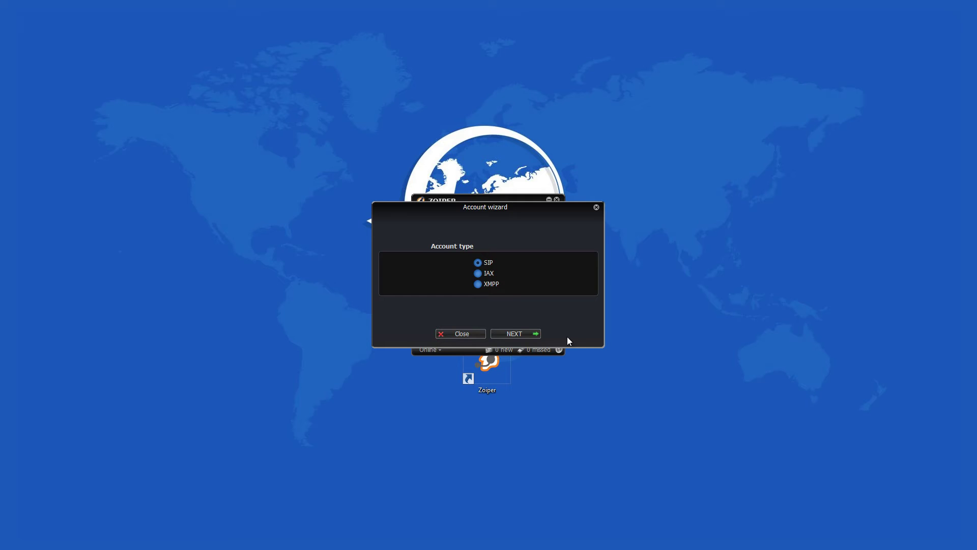
left_click_drag(497, 210, 501, 367)
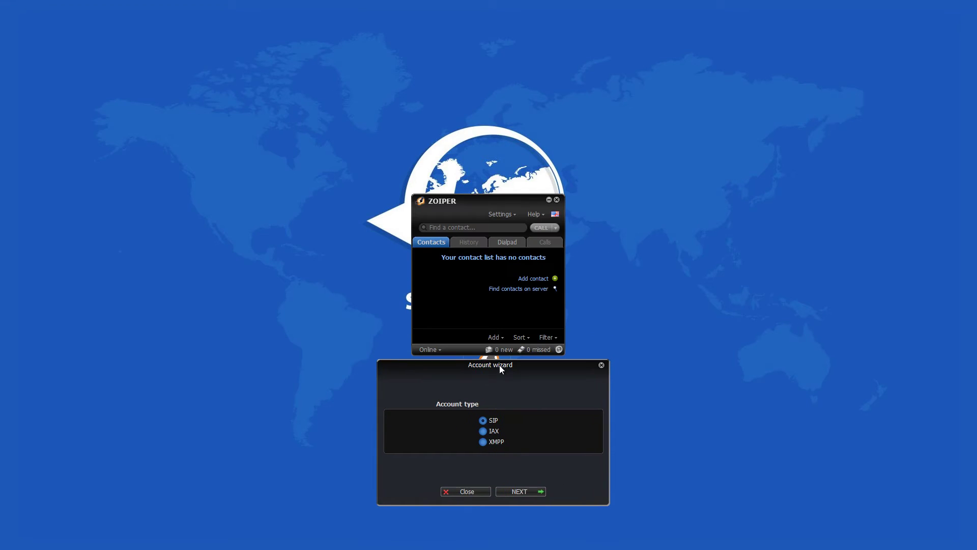
Step: Examine the account types and the credentials page in the account wizard, and close it without creating an account
left_click(518, 491)
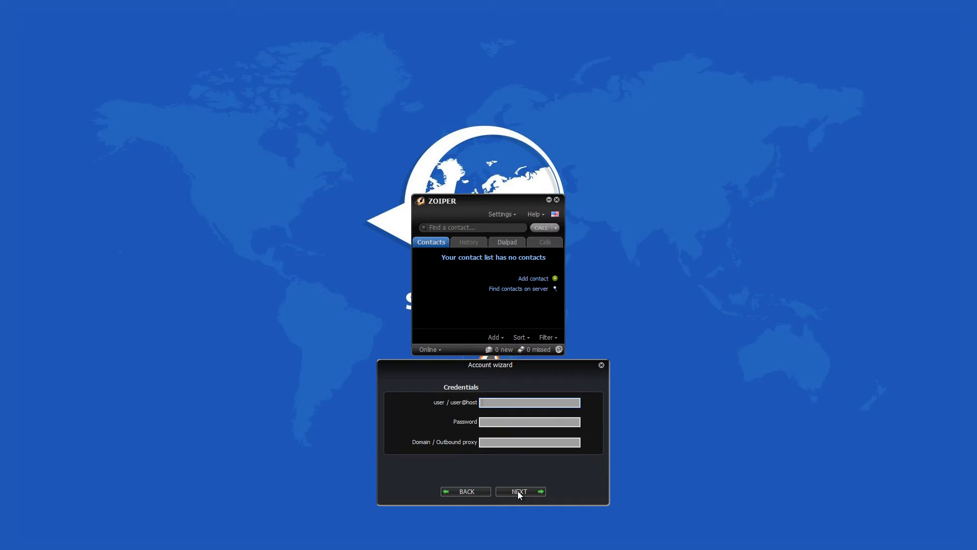
left_click(488, 491)
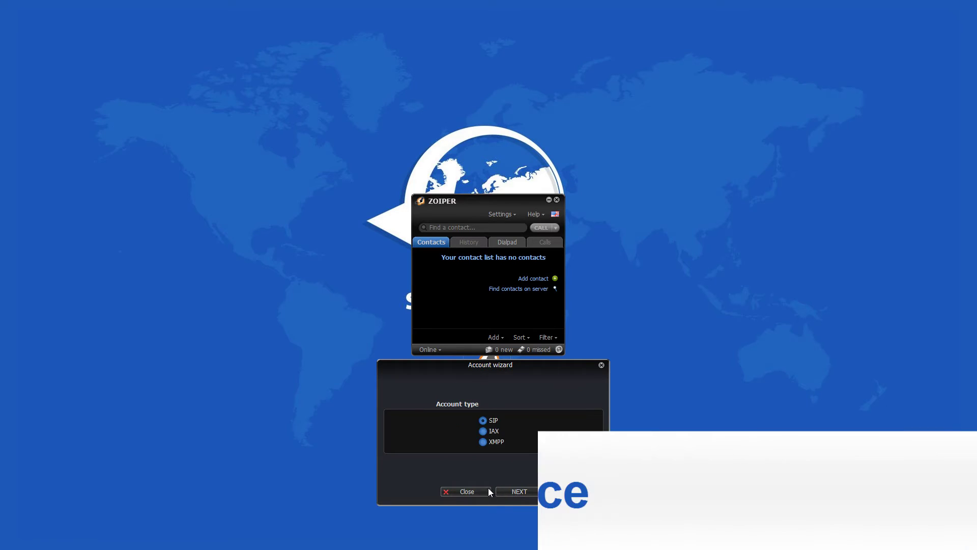
key("Return")
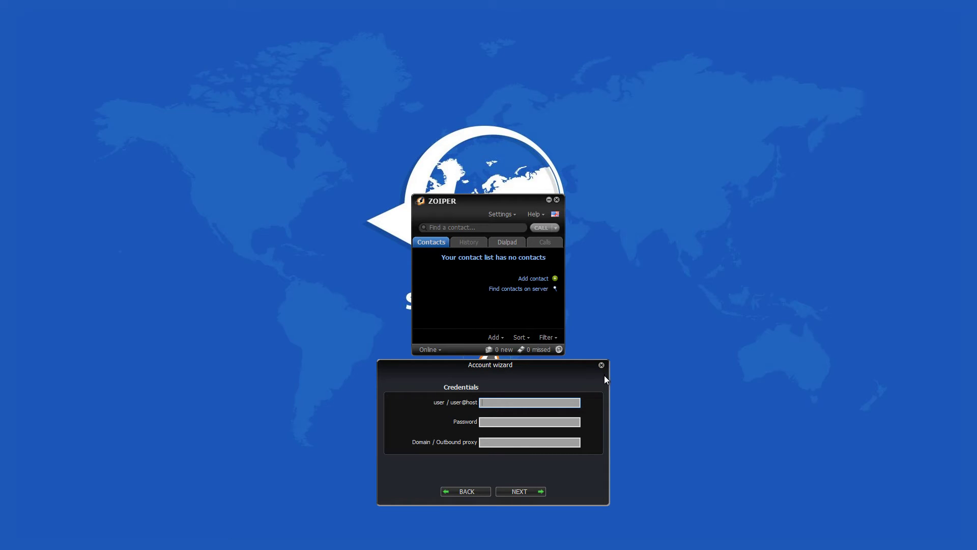
left_click(458, 492)
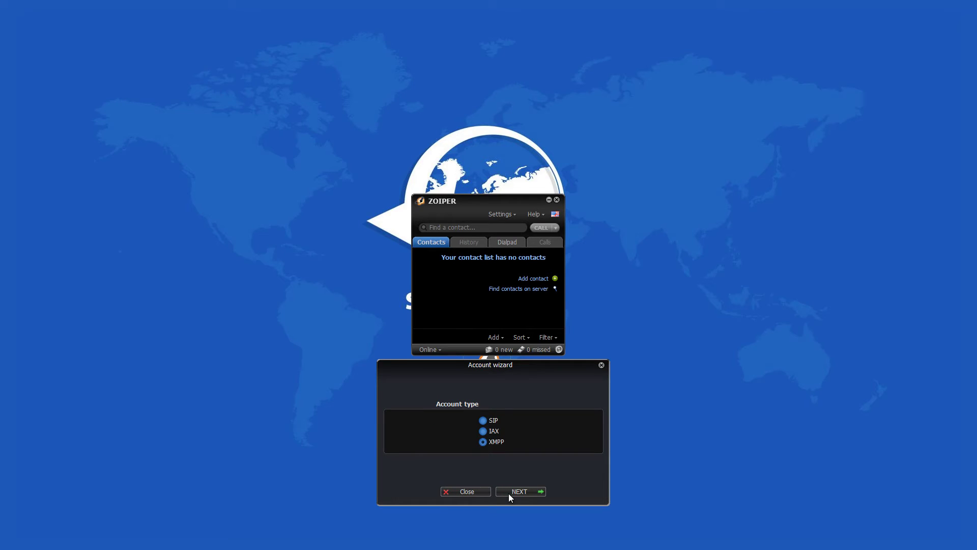
left_click(487, 492)
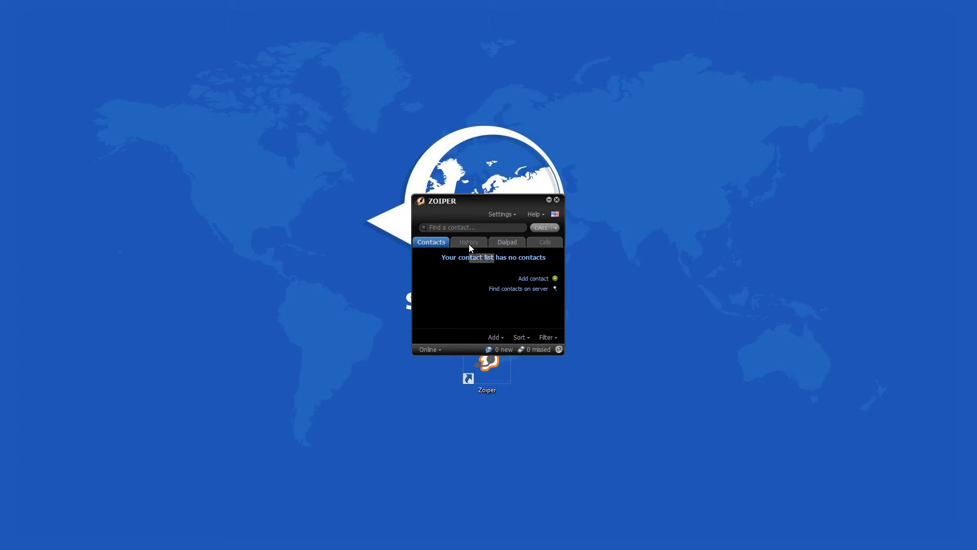
Step: View the dialpad, look through the Audio, Video, Contacts, Automation, Skin and Advanced preferences, and close the preferences
left_click(505, 242)
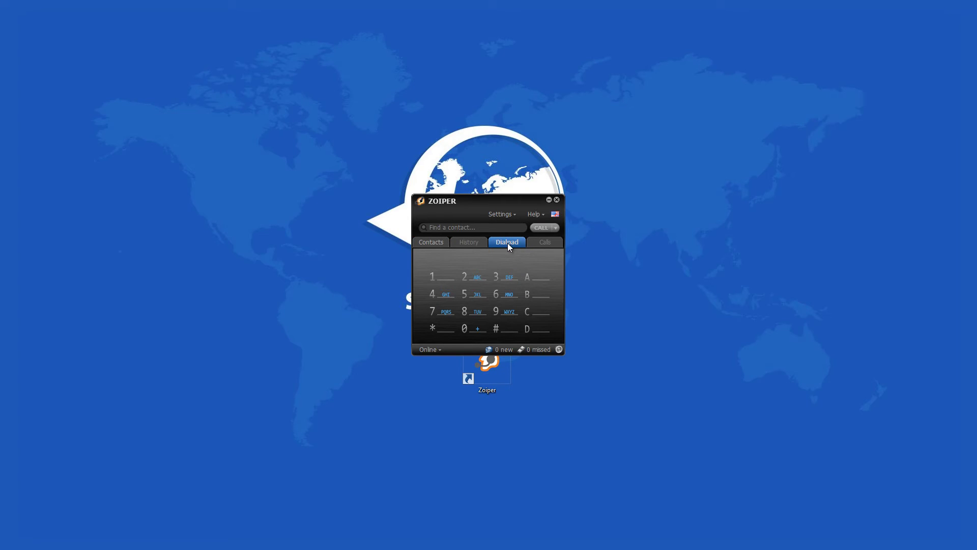
left_click(512, 214)
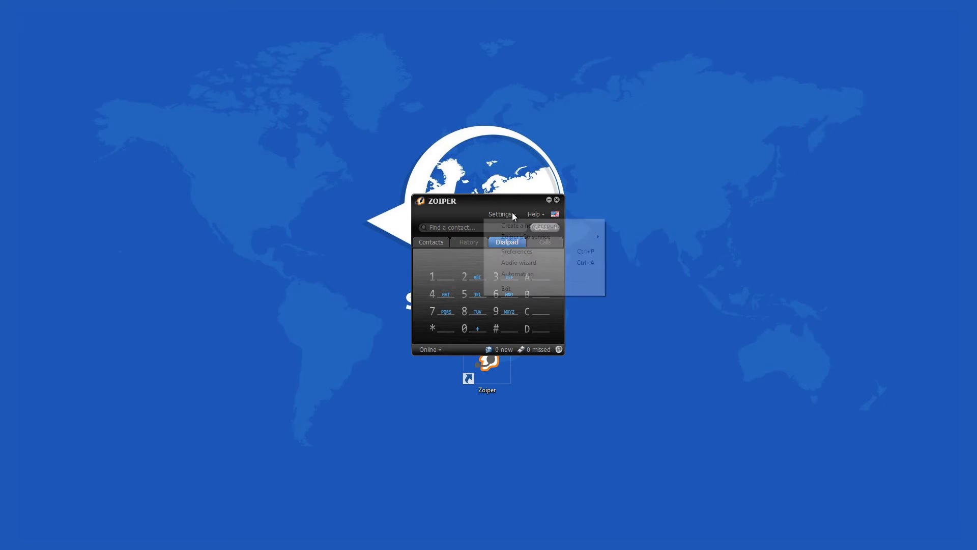
left_click(518, 252)
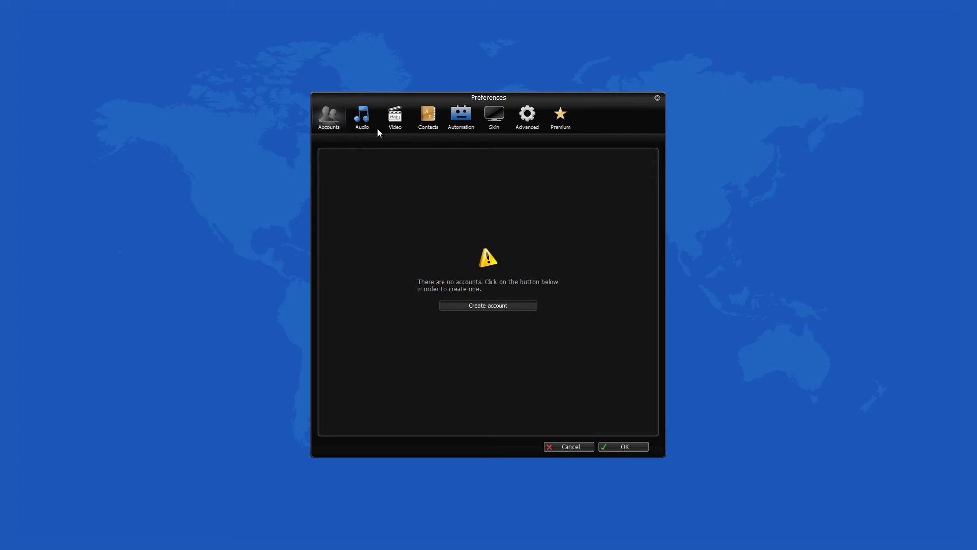
left_click(375, 124)
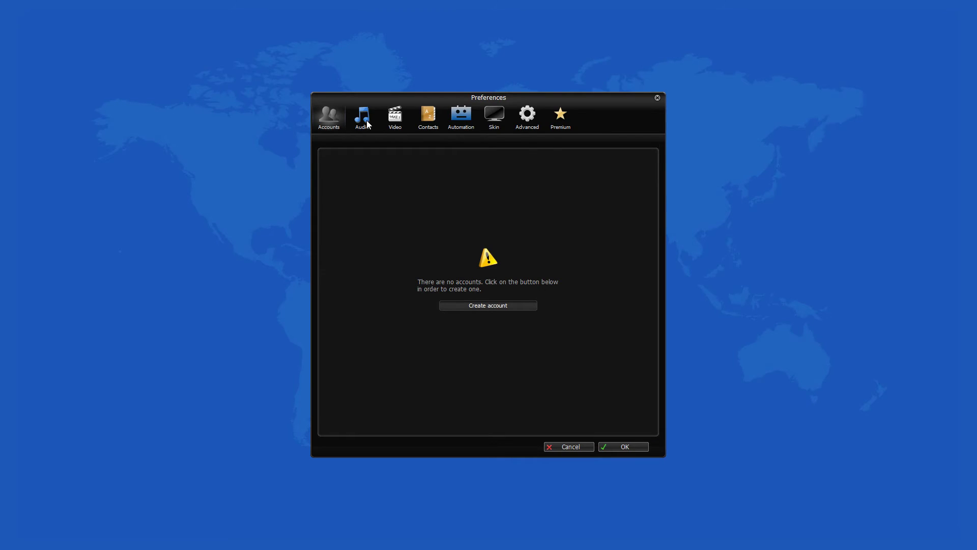
left_click(394, 124)
left_click(430, 127)
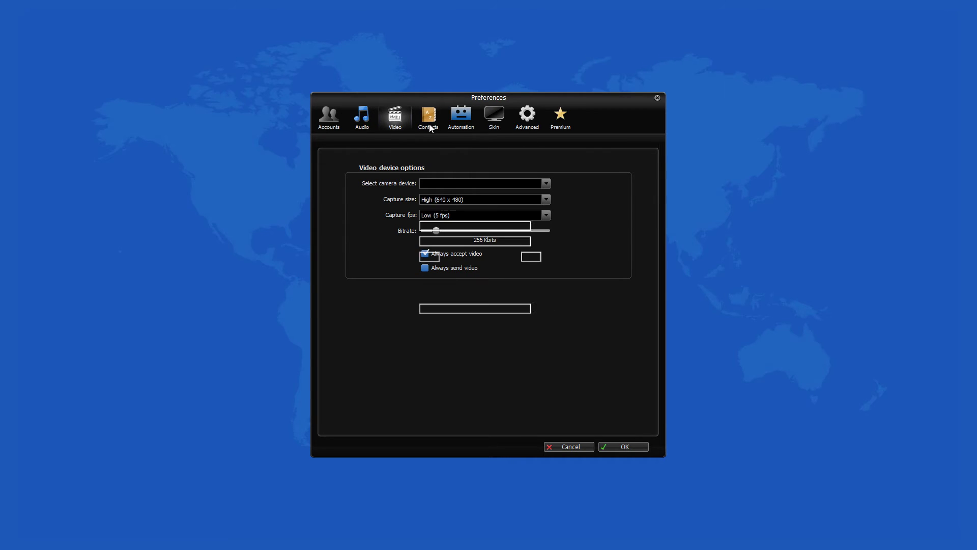
left_click(462, 124)
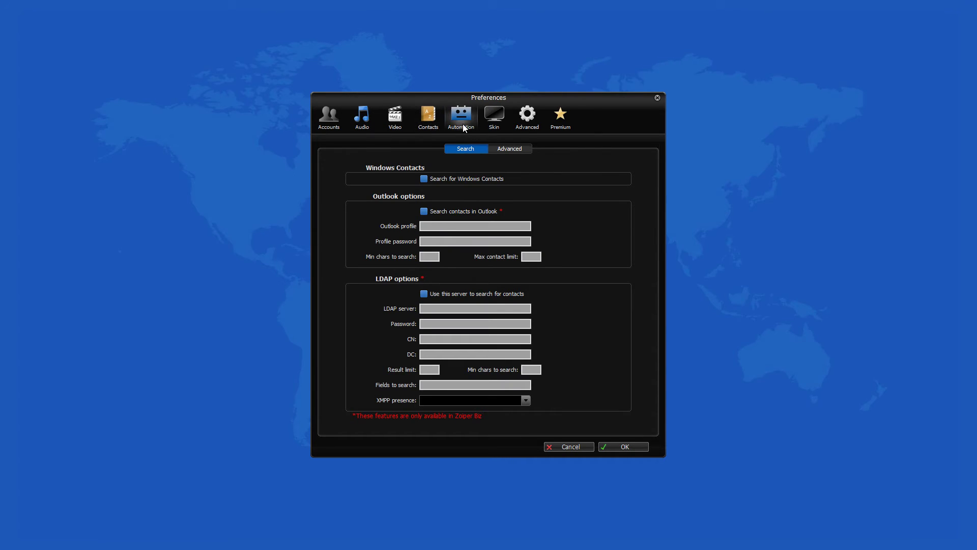
left_click(493, 123)
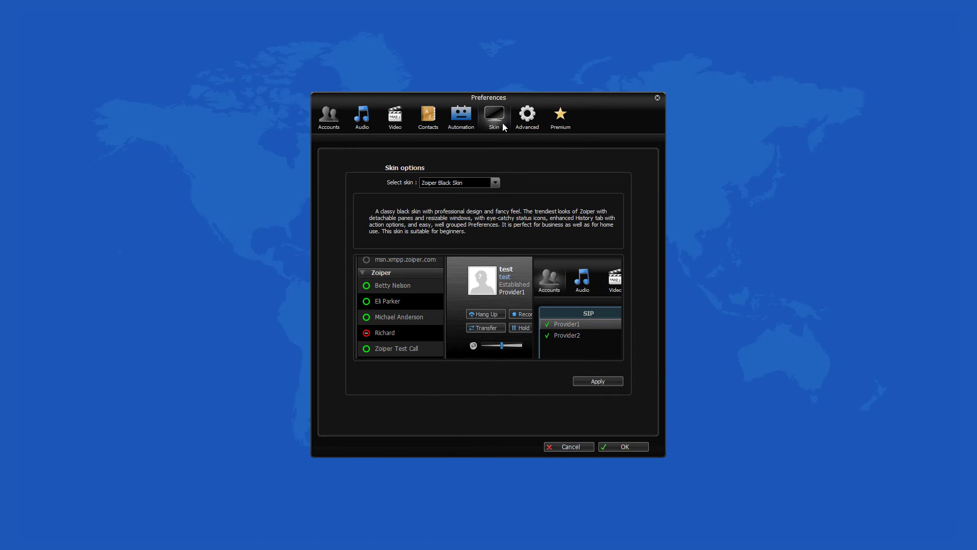
left_click(528, 127)
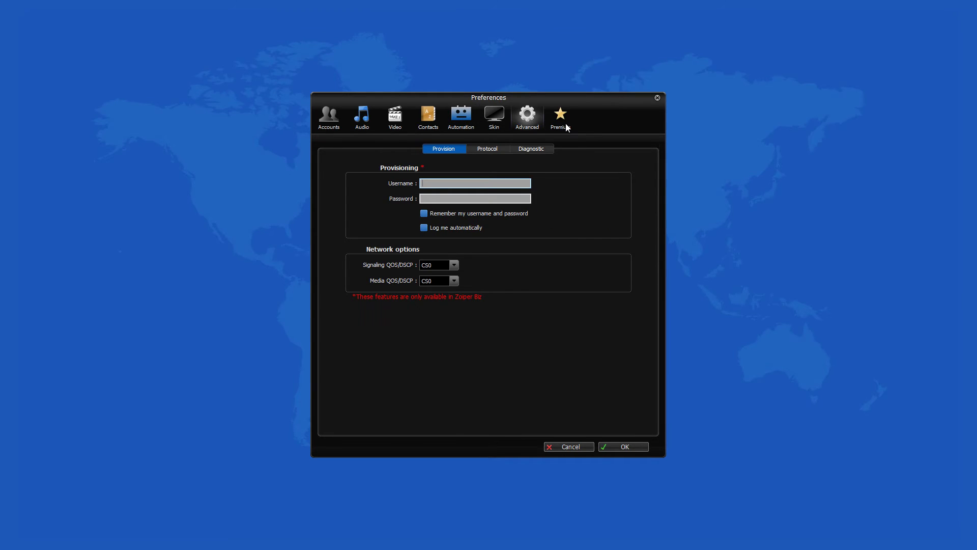
left_click(658, 97)
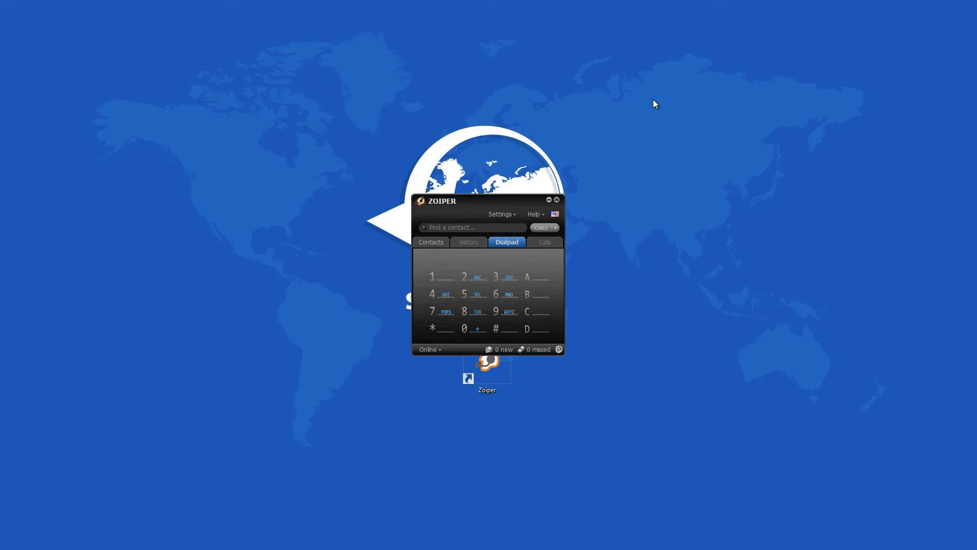
left_click(555, 214)
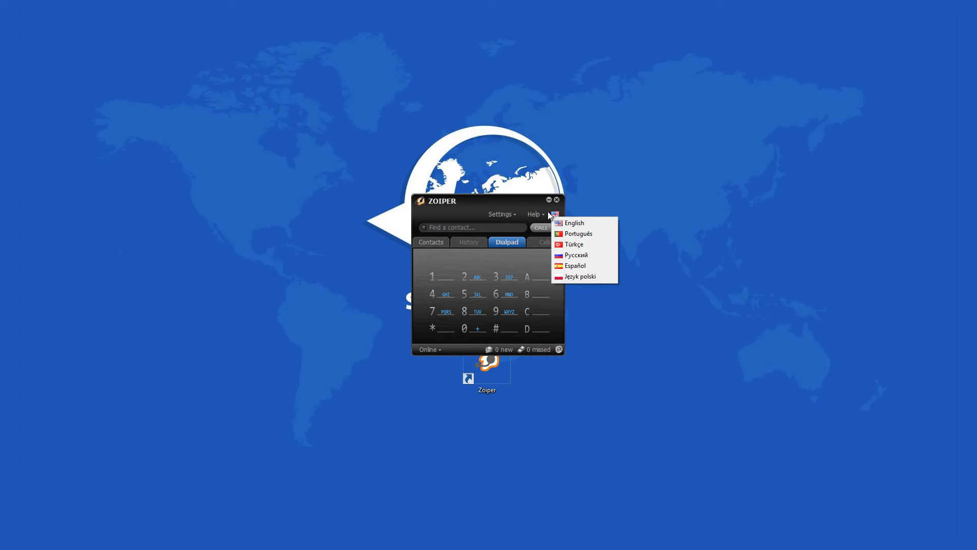
left_click(542, 214)
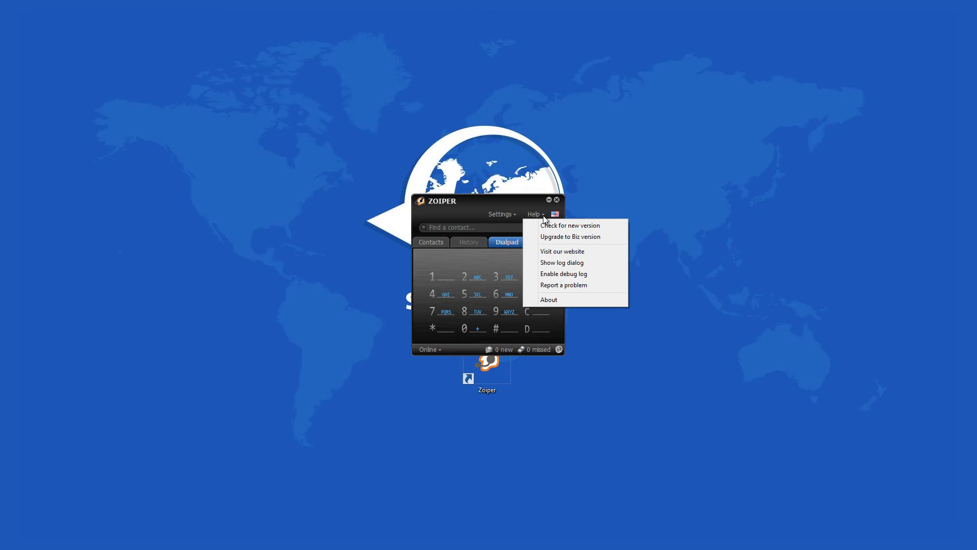
left_click(513, 214)
left_click(509, 212)
left_click(507, 215)
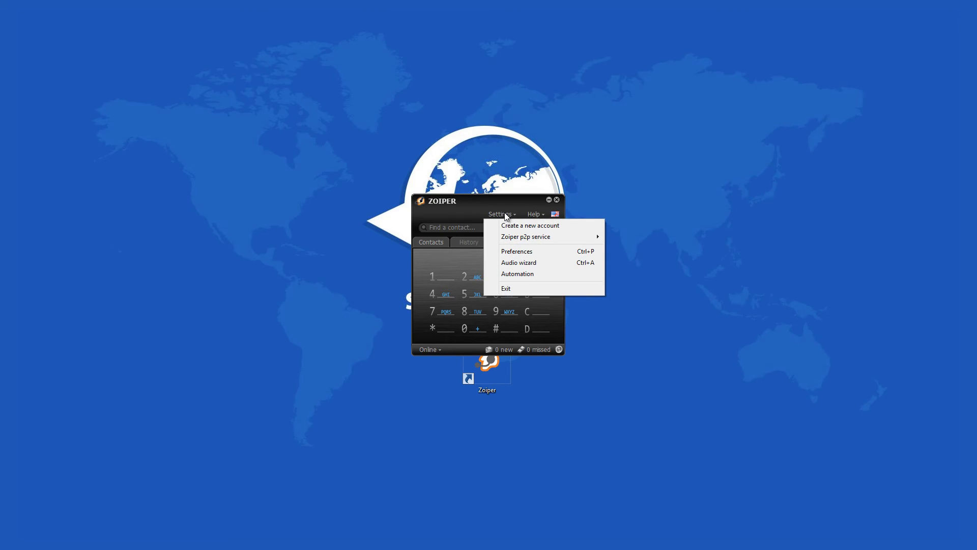
left_click(492, 206)
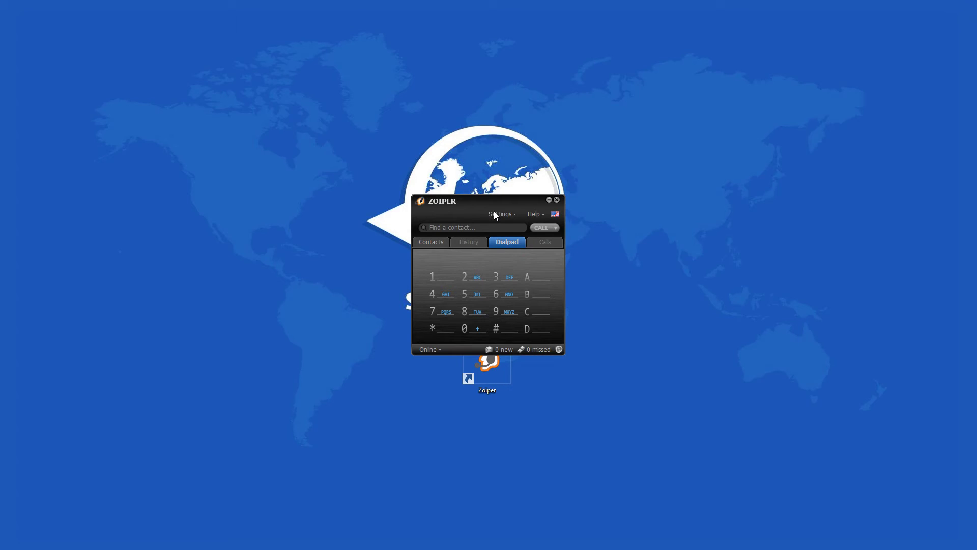
Step: Switch to the contact list, view the contact wizard's options for adding contacts, and close the wizard
left_click(444, 244)
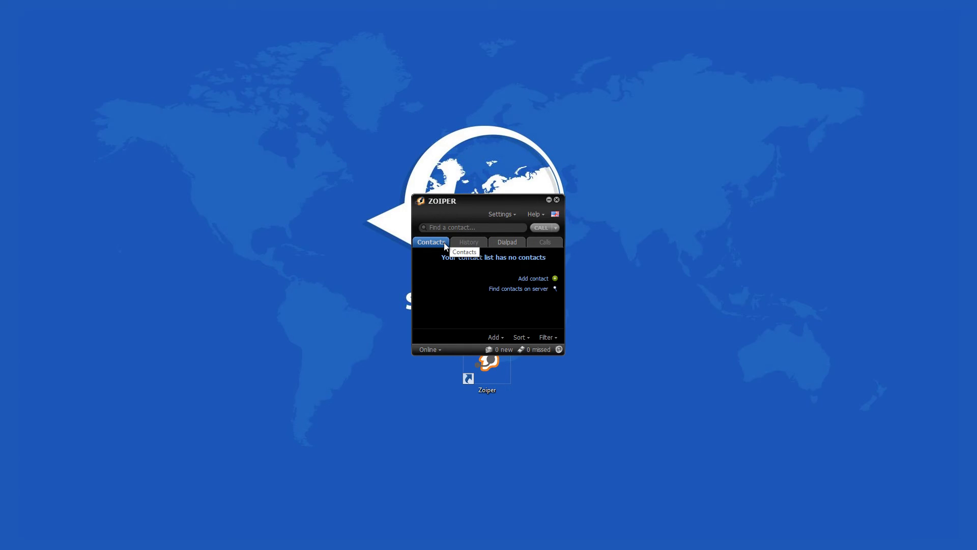
left_click(503, 339)
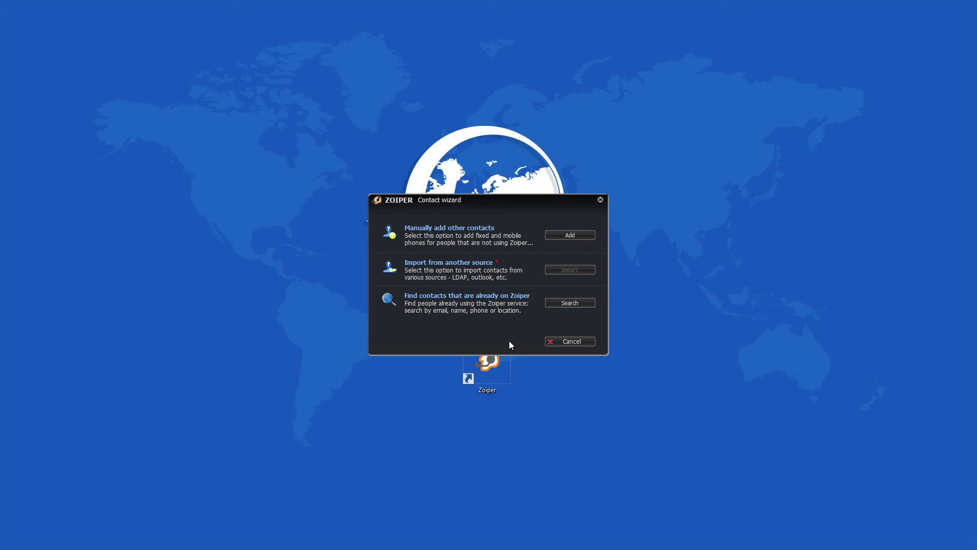
left_click(546, 342)
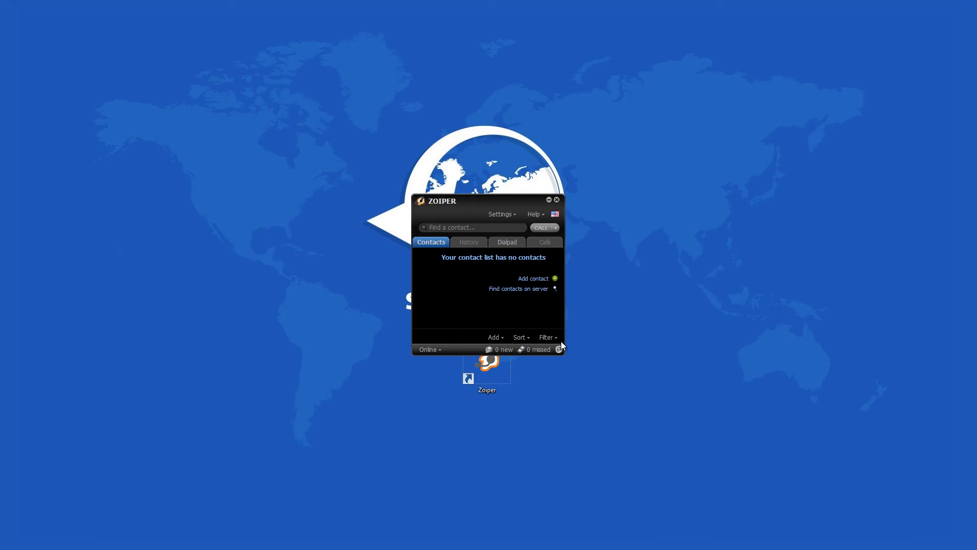
Step: Try to change the skin to Zoiper Phone Interface, cancelling both the restart and the preferences
left_click(501, 214)
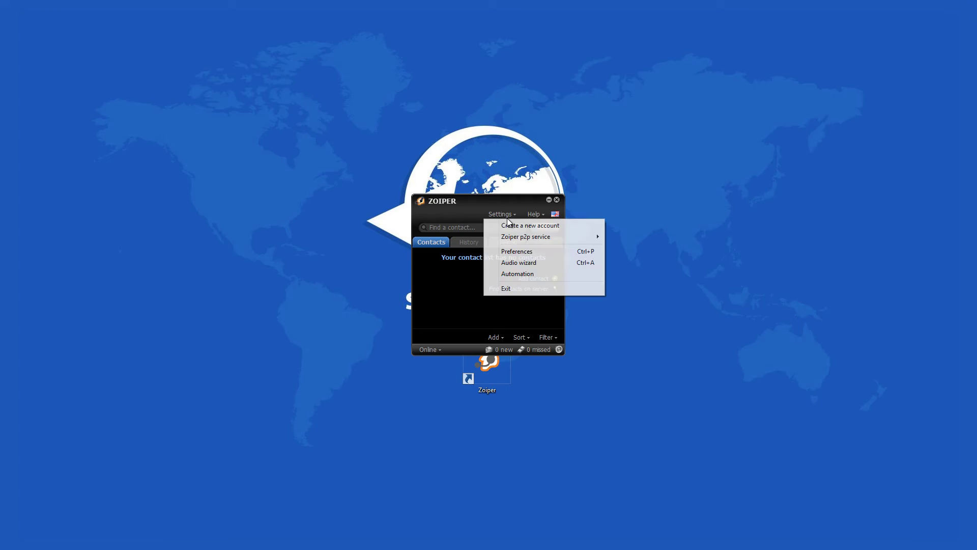
left_click(515, 252)
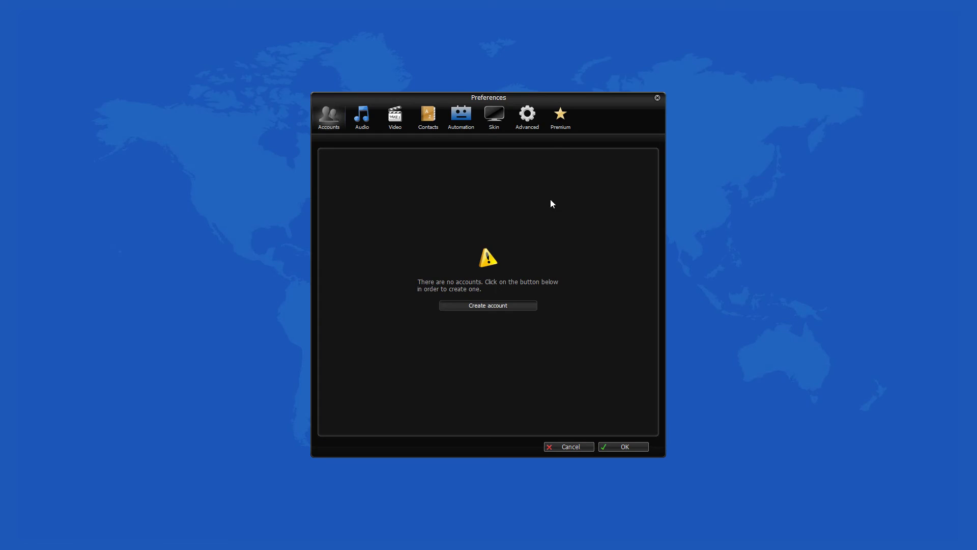
left_click(493, 118)
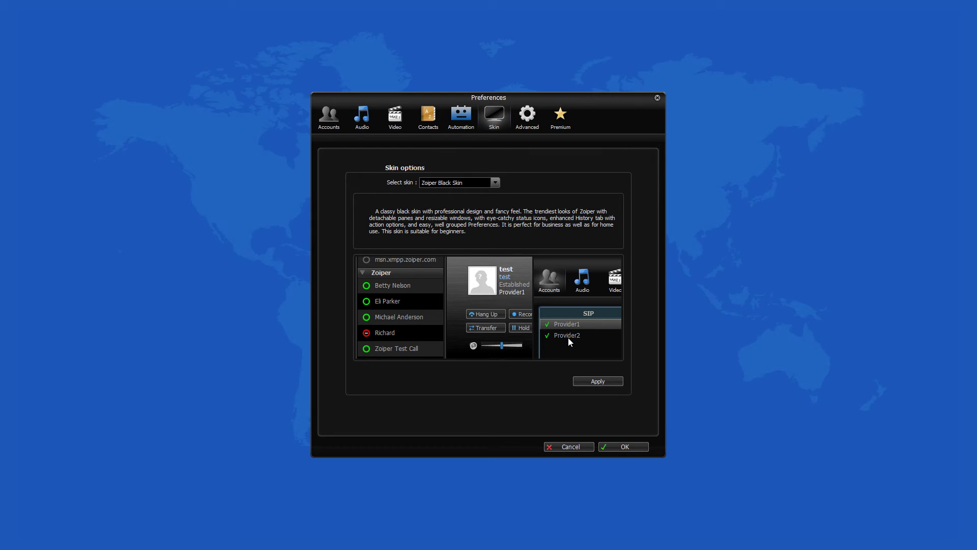
left_click(496, 184)
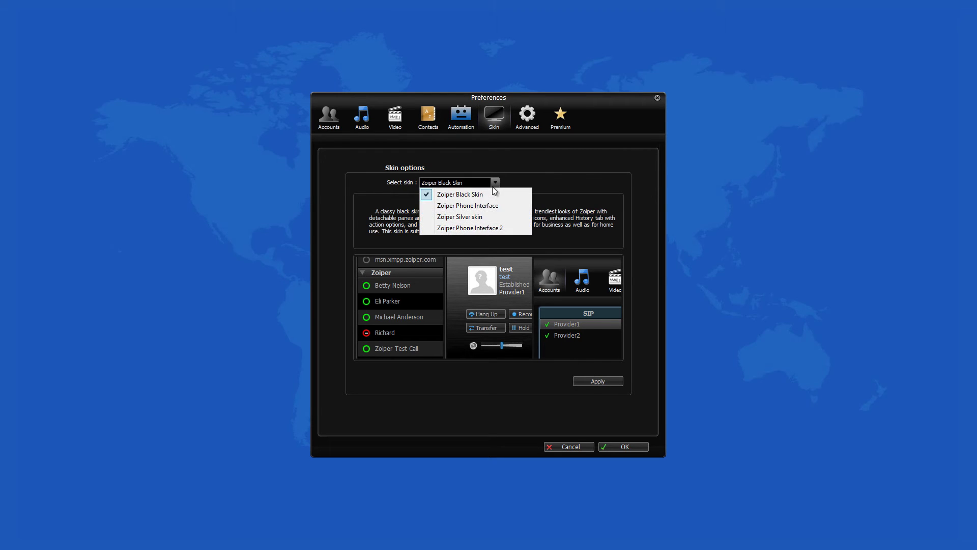
left_click(493, 206)
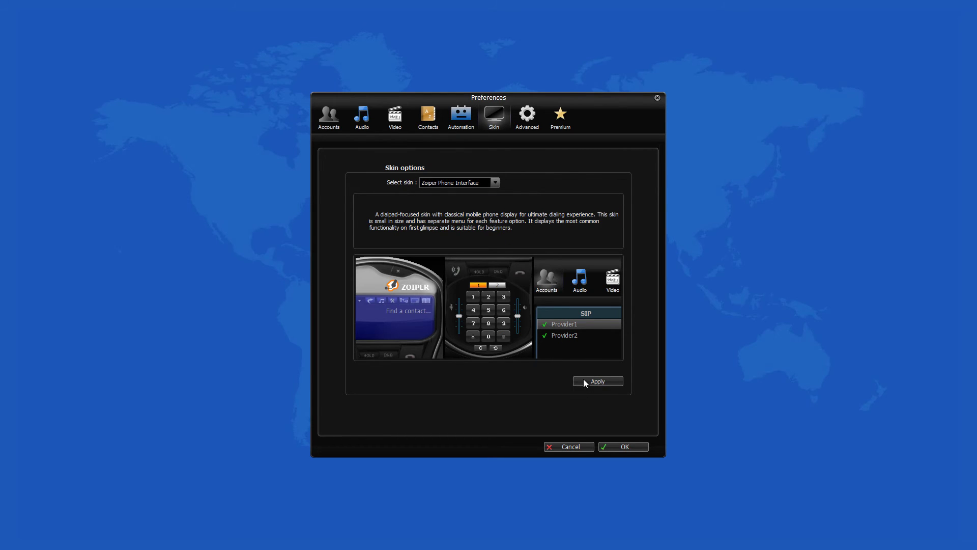
left_click(635, 445)
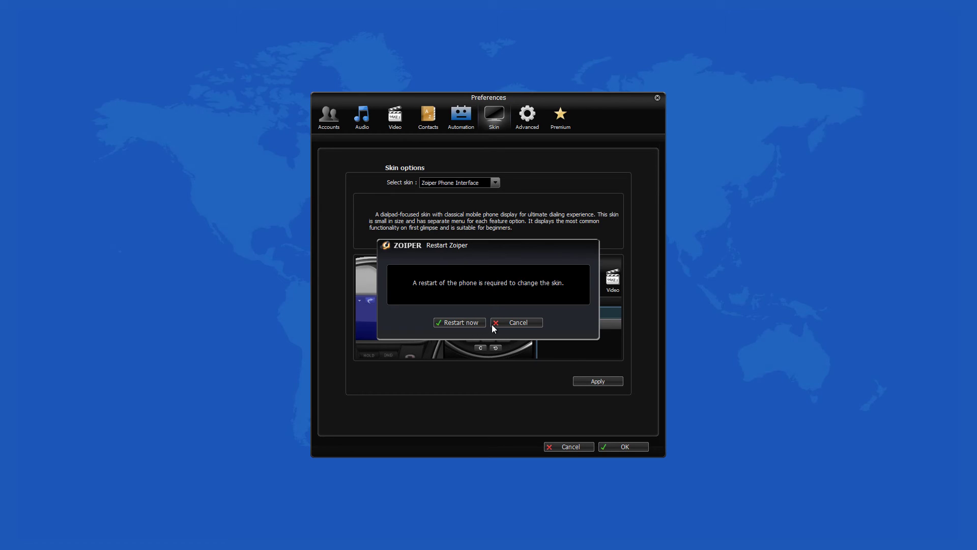
left_click(518, 324)
left_click(570, 450)
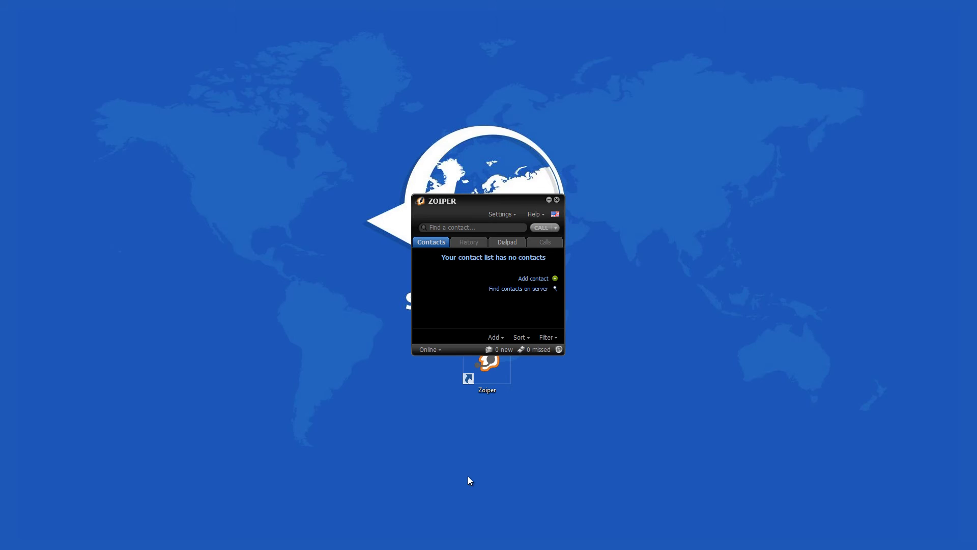
Step: Open the form for adding a new contact, view its phone numbers page, and close it without saving
left_click(529, 279)
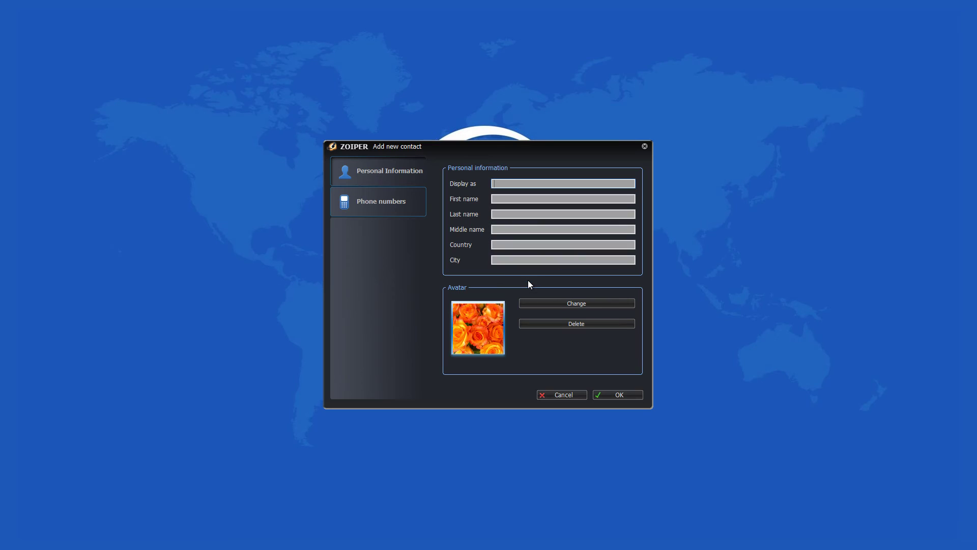
left_click(399, 201)
left_click(484, 310)
left_click(644, 148)
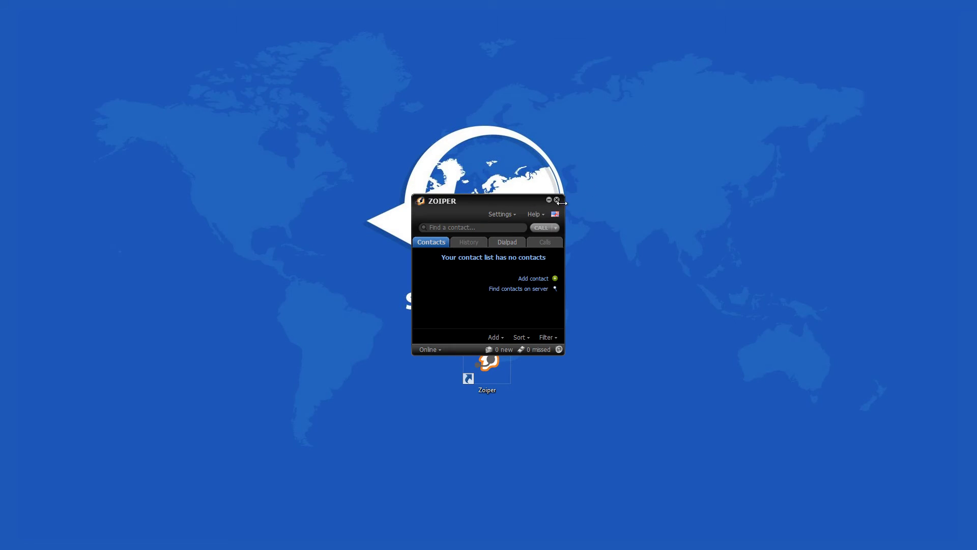
Step: View the contact list's filter and sort options, then open the contact wizard for finding contacts on the server and cancel it
left_click(554, 339)
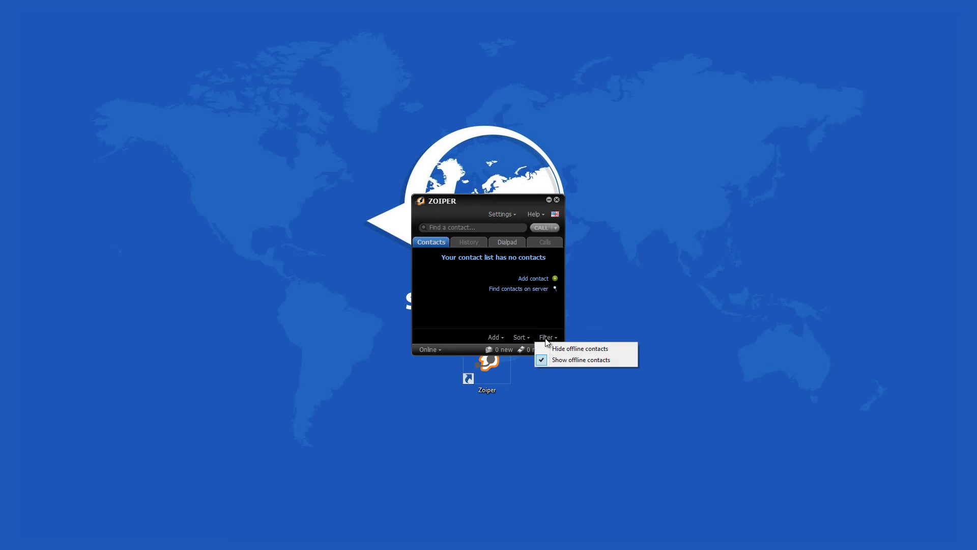
left_click(523, 338)
left_click(528, 326)
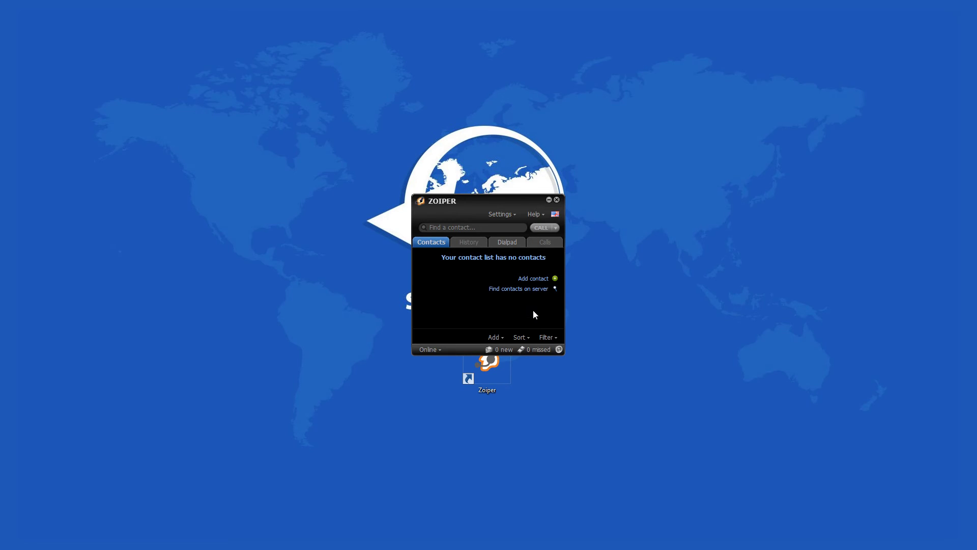
left_click(535, 290)
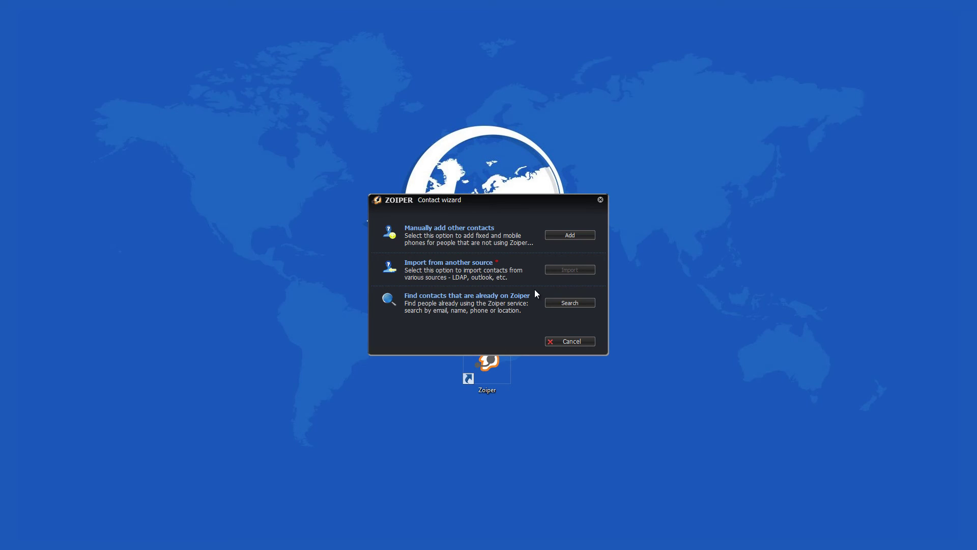
left_click(555, 344)
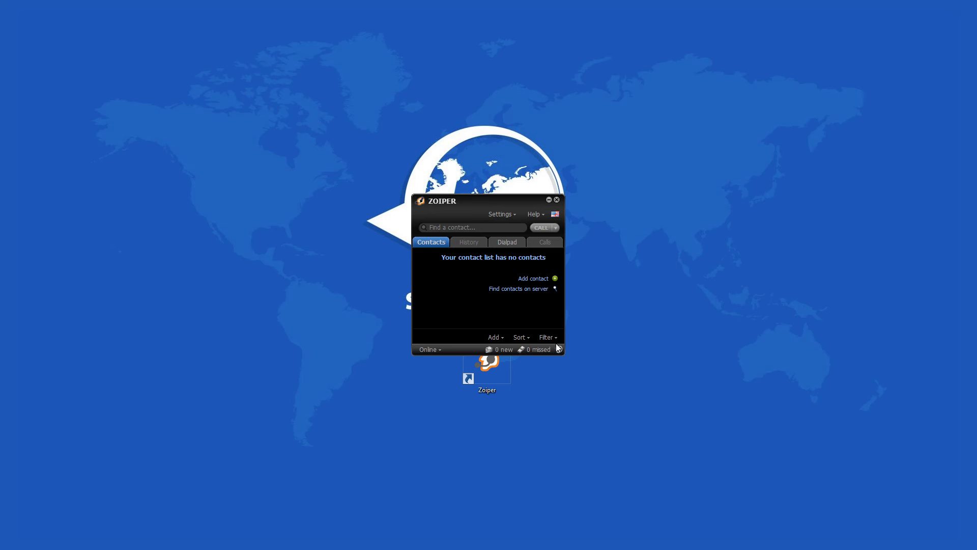
Step: View the dialpad, return to the contact list, and look through the Zoiper p2p service options, including the available statuses
left_click(506, 244)
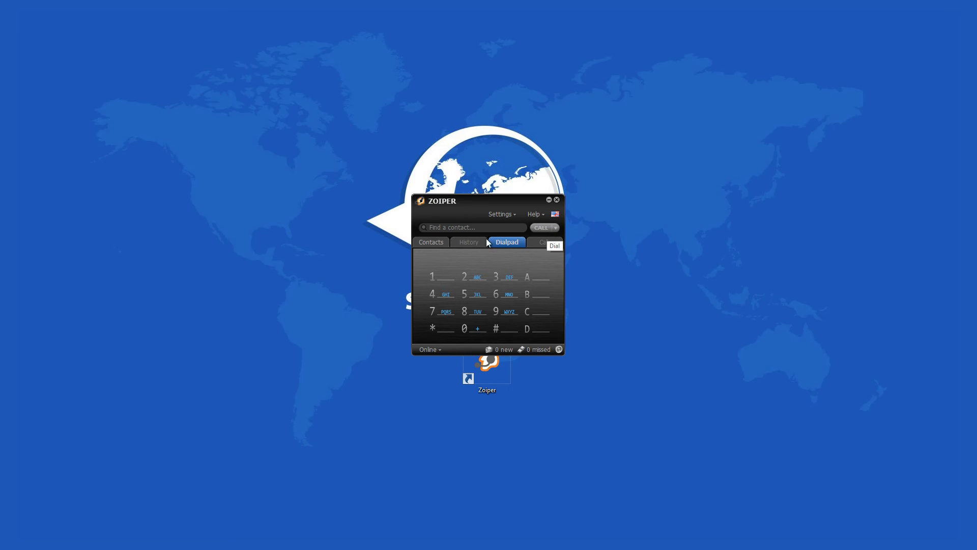
left_click(442, 244)
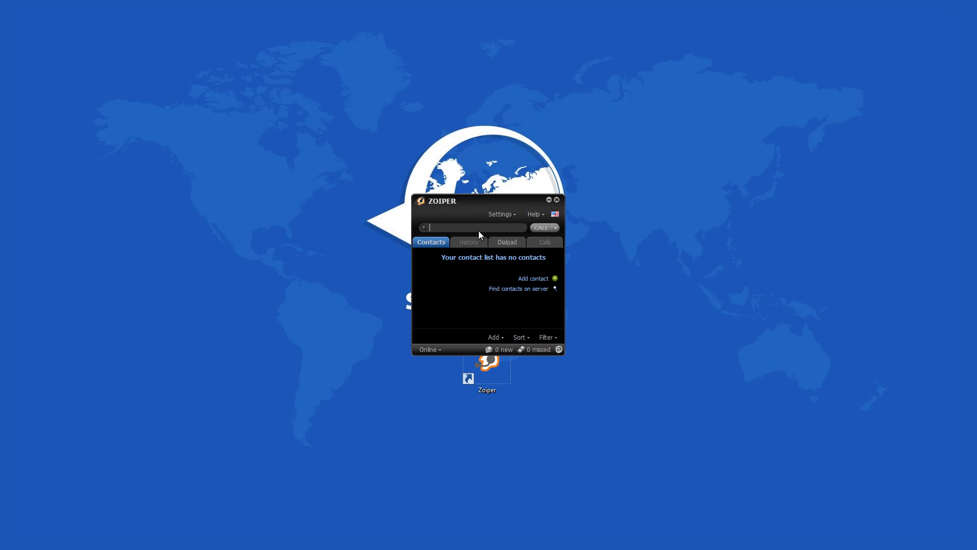
left_click(503, 216)
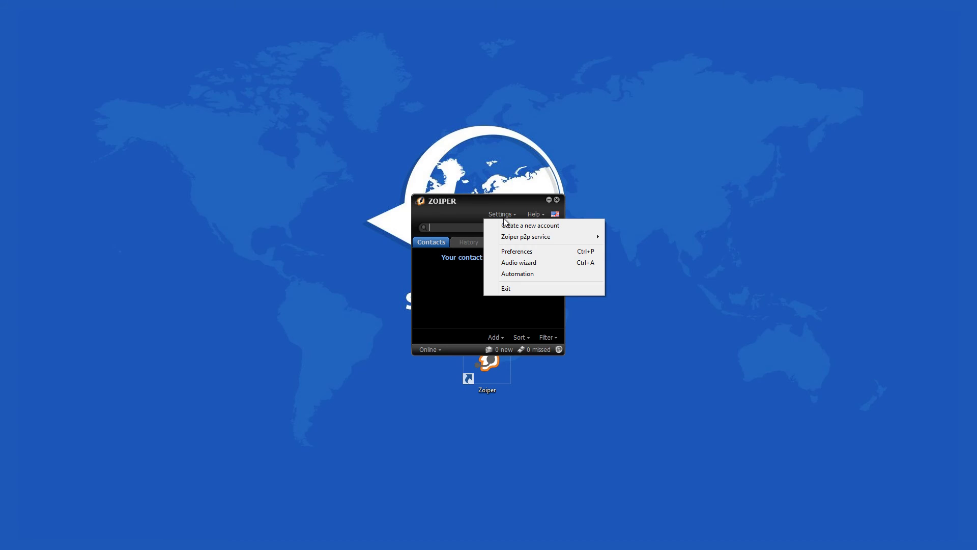
mouse_move(512, 240)
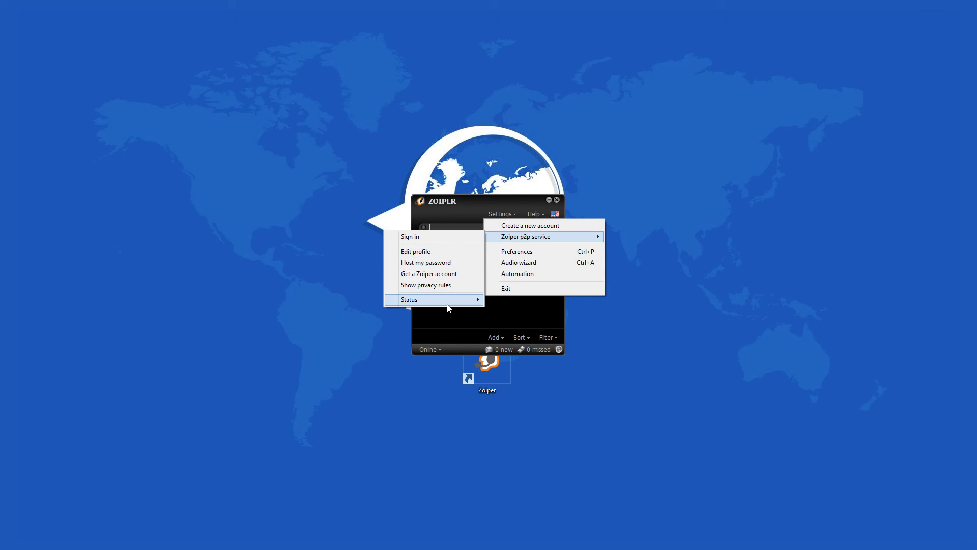
mouse_move(448, 305)
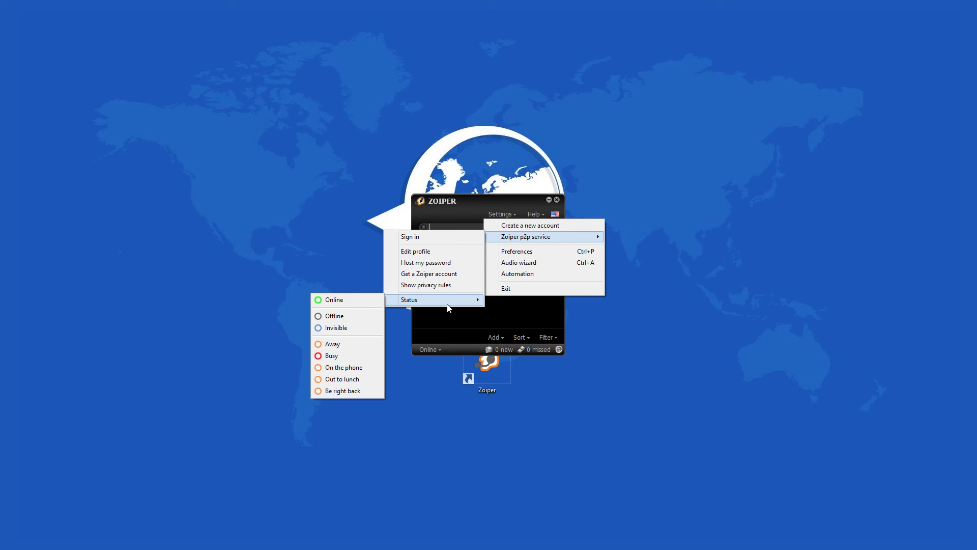
Step: Look through the Contacts, Audio, Video, Skin and Advanced preferences, and close the preferences without changes
left_click(517, 252)
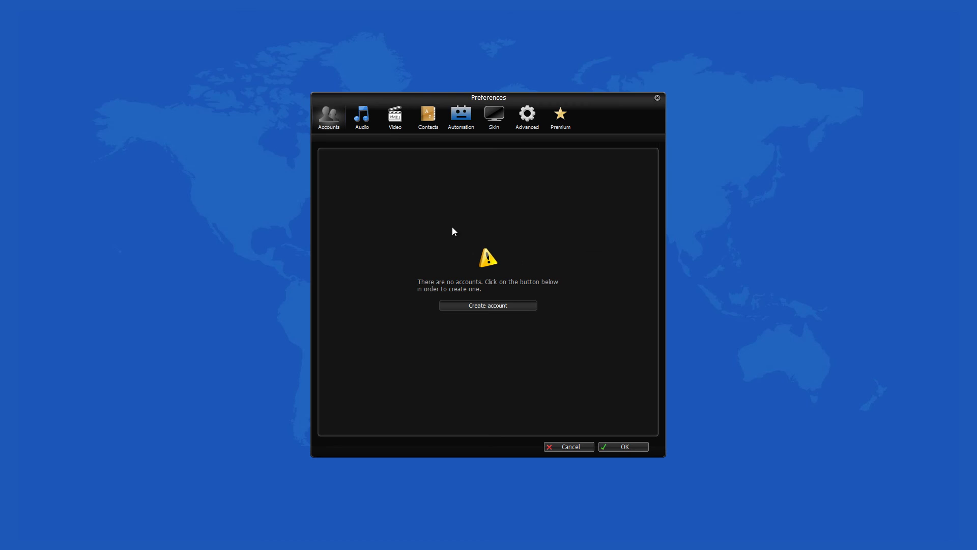
left_click(435, 124)
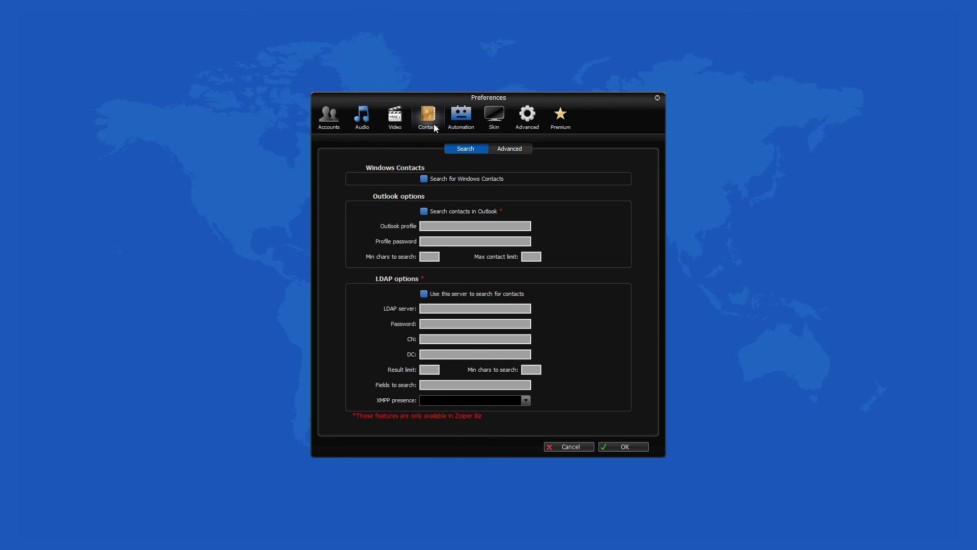
left_click(373, 125)
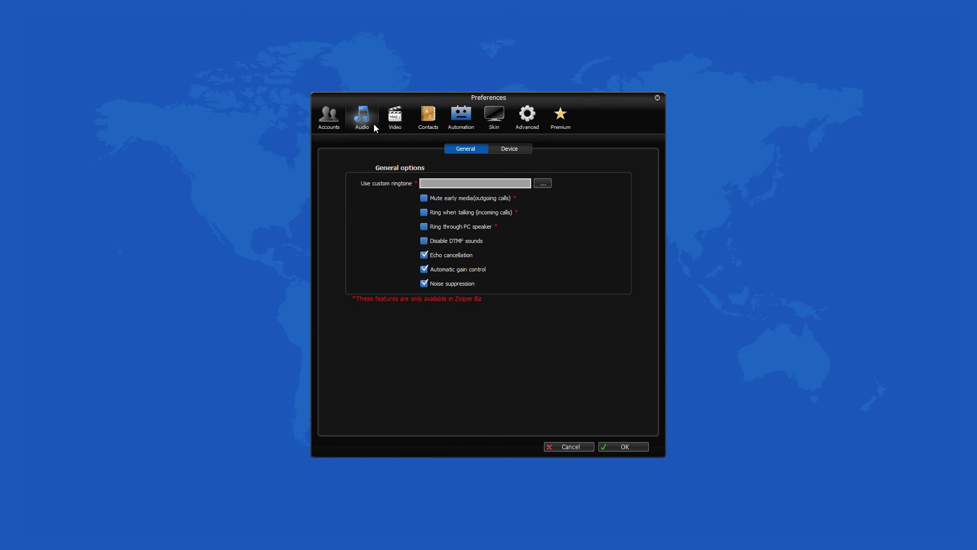
left_click(395, 123)
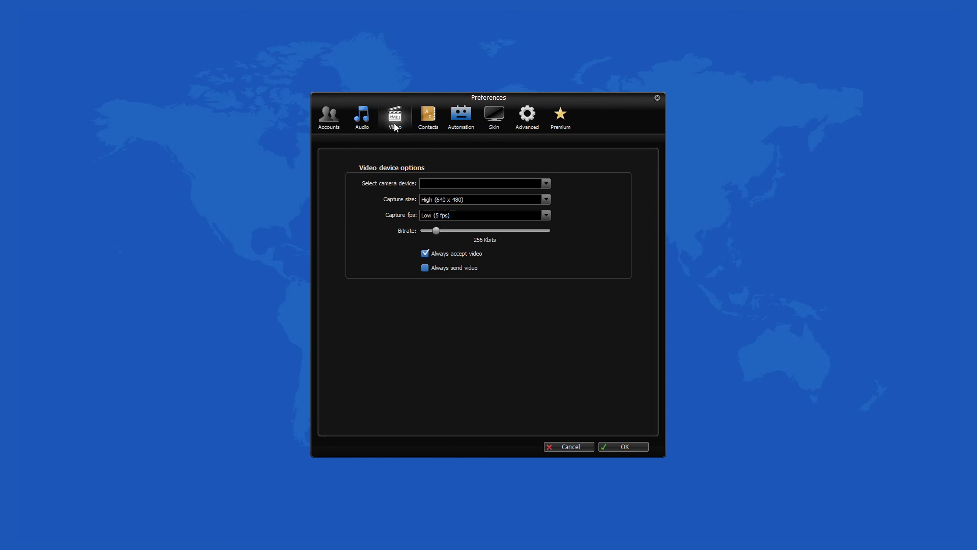
left_click(494, 124)
left_click(524, 127)
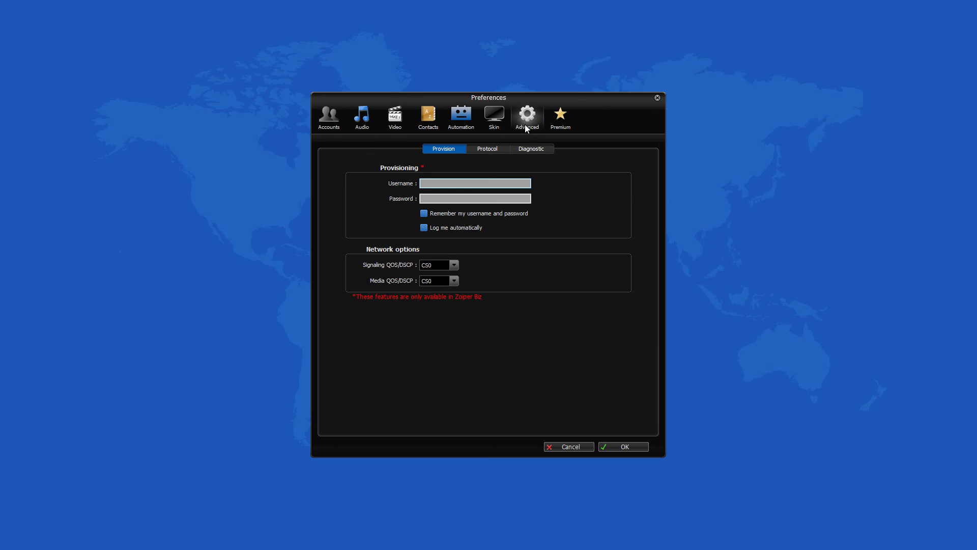
left_click(657, 98)
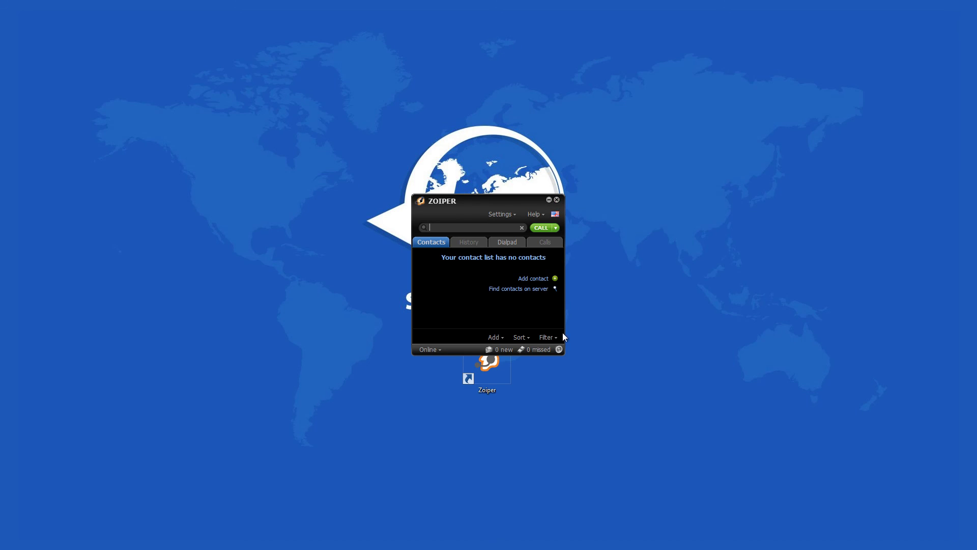
Step: View the available online statuses without choosing one, and show the call options for calling, chatting, video calling and faxing
left_click(432, 352)
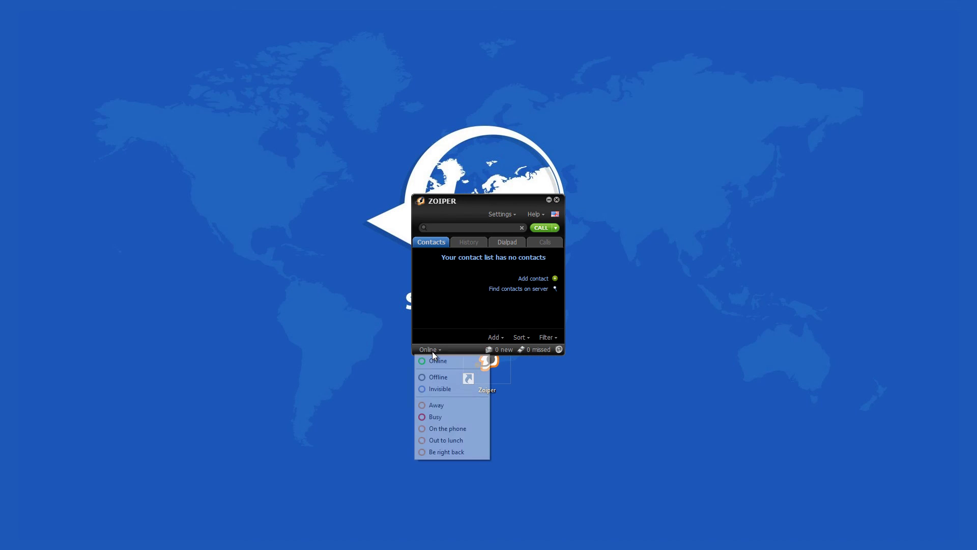
left_click(392, 348)
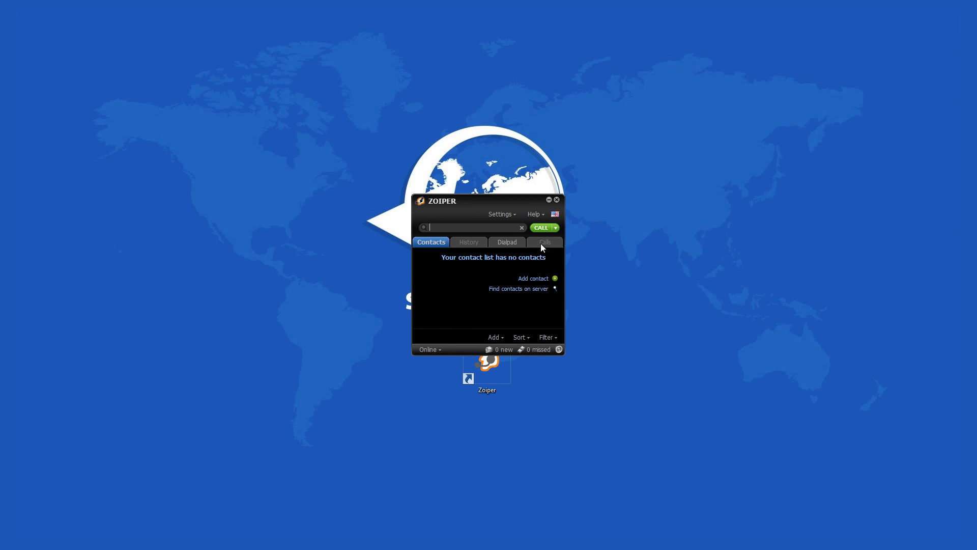
left_click(556, 227)
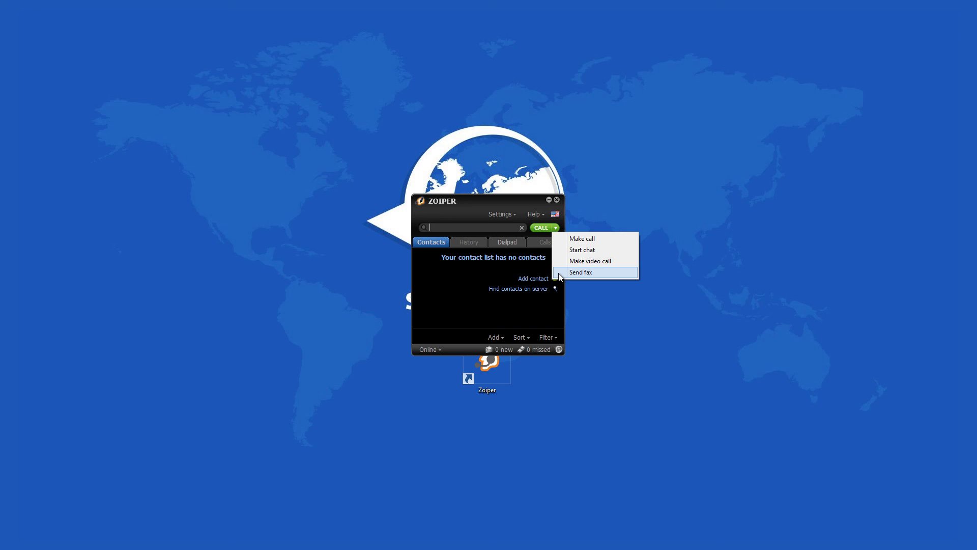
Step: Switch to Chrome, look through the ZoiPer download page on SoftPlanet, and return to its beginning
left_click(60, 520)
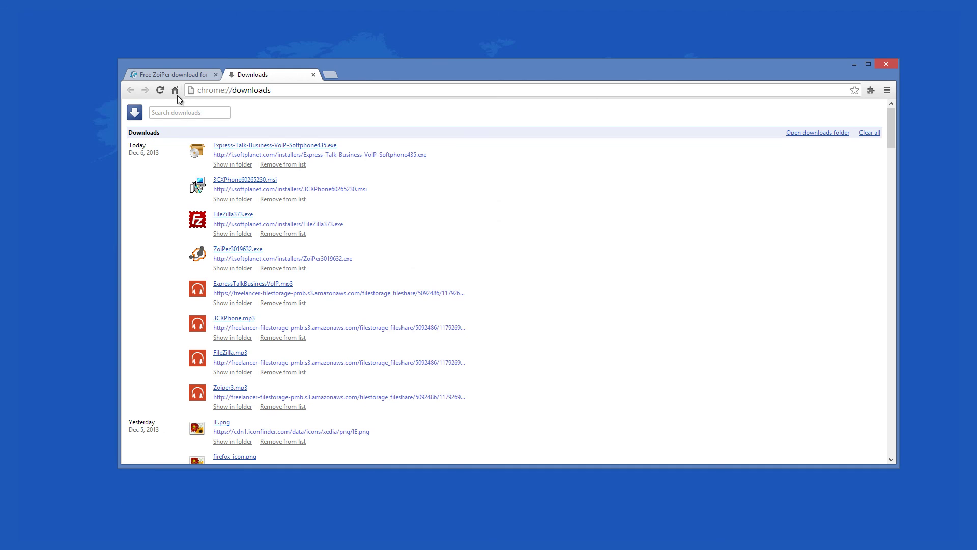
left_click(173, 75)
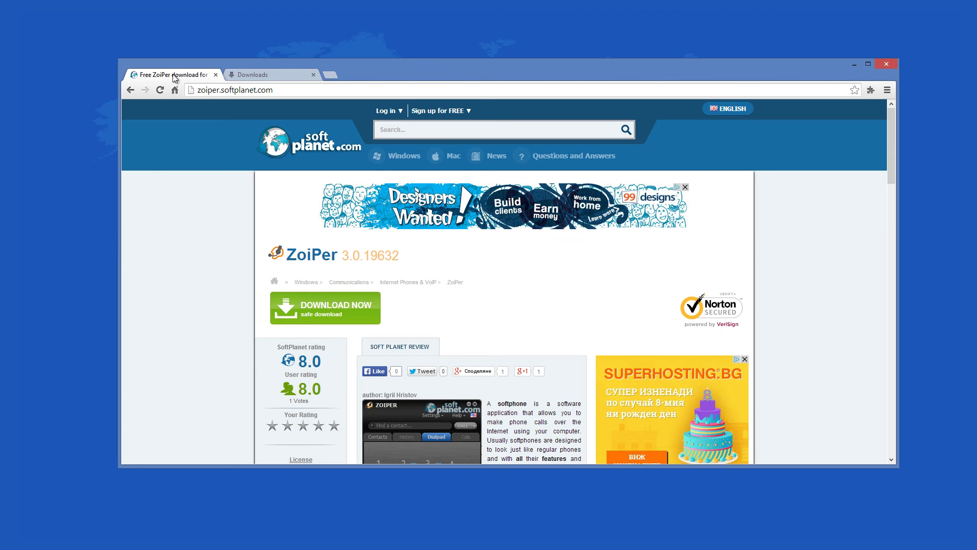
scroll(778, 252, "down", 8)
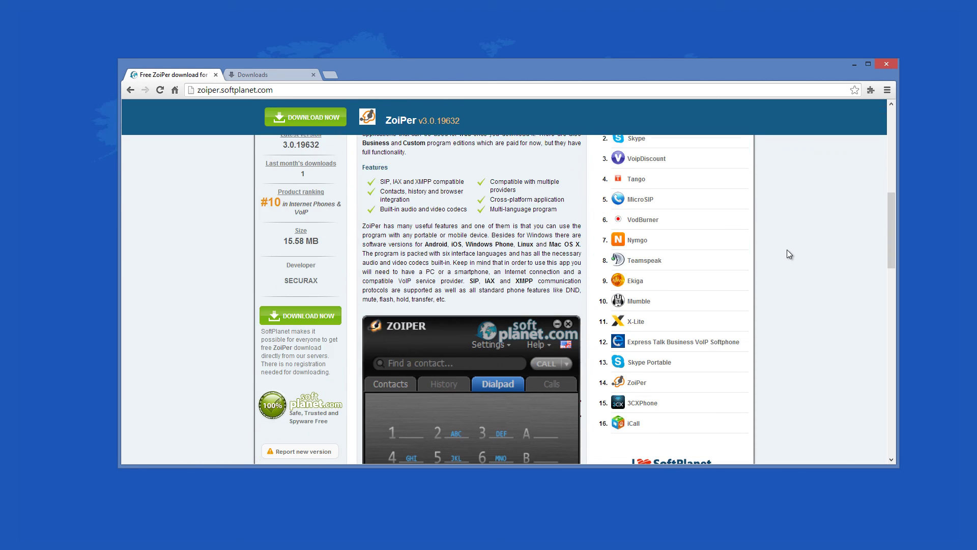
scroll(787, 249, "down", 5)
scroll(790, 249, "up", 15)
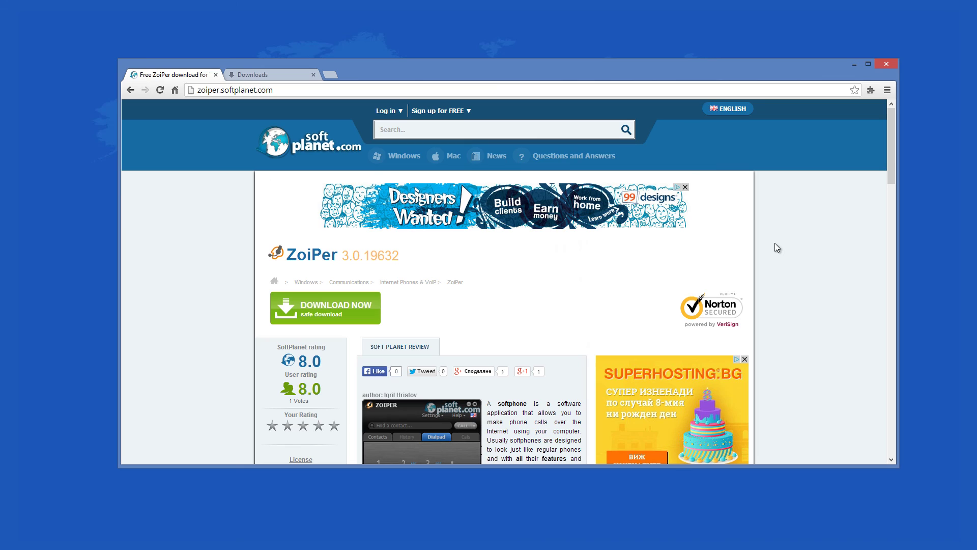